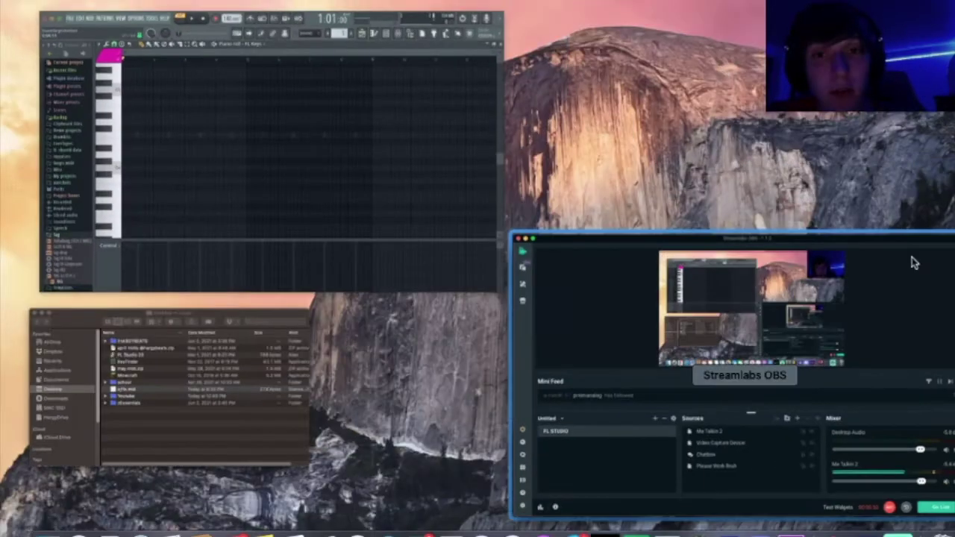
Step: Maximize FL Studio and place a Pattern 1 clip near bar 1 of Track 1
{"action": "left_click", "coordinate": [385, 147]}
{"action": "left_click", "coordinate": [687, 15]}
{"action": "left_click_drag", "start_coordinate": [673, 39], "coordinate": [484, 185]}
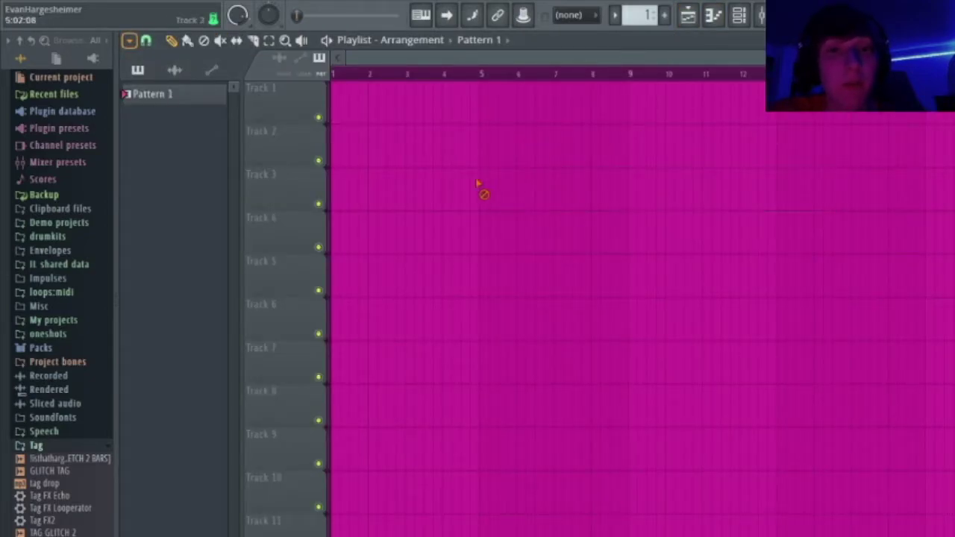
{"action": "left_click_drag", "start_coordinate": [483, 185], "coordinate": [579, 101]}
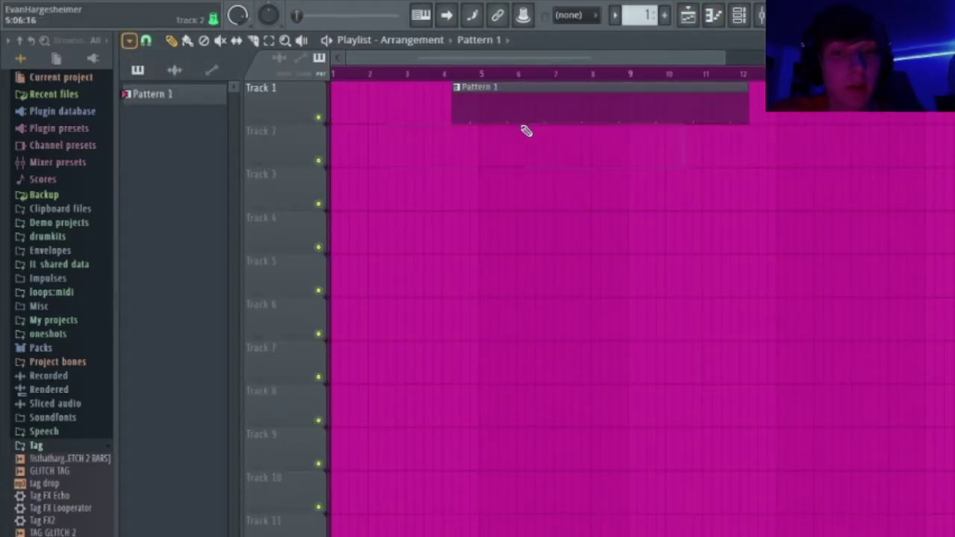
{"action": "left_click_drag", "start_coordinate": [520, 140], "coordinate": [436, 135]}
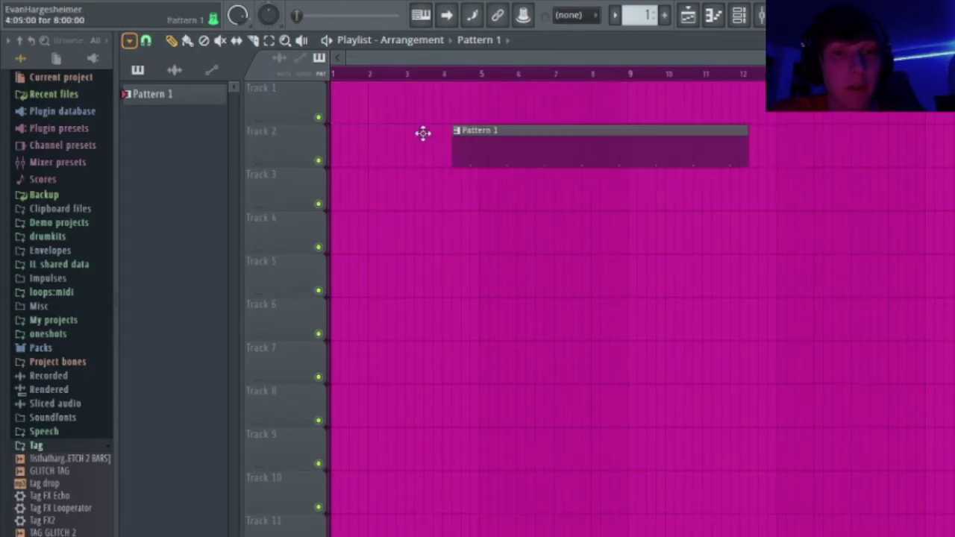
{"action": "left_click_drag", "start_coordinate": [437, 135], "coordinate": [405, 124]}
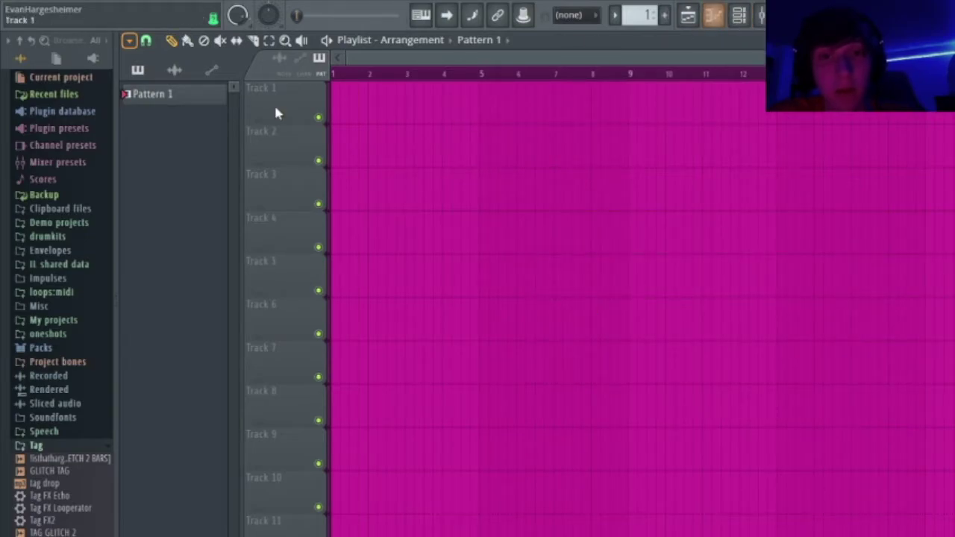
Step: Add three short notes (C5, D#5, C5) to Pattern 1 in the piano roll
{"action": "left_click", "coordinate": [714, 15]}
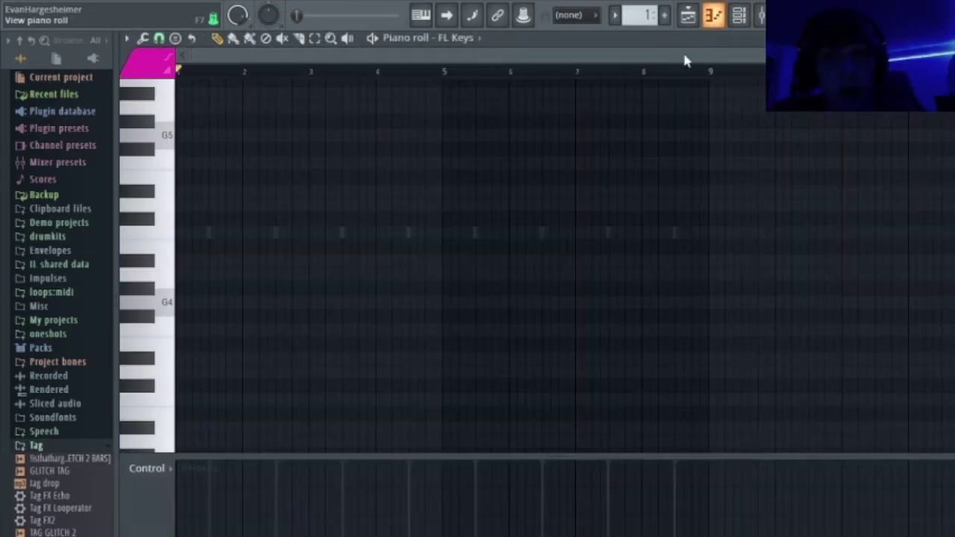
{"action": "left_click", "coordinate": [186, 232]}
{"action": "left_click", "coordinate": [271, 190]}
{"action": "left_click", "coordinate": [251, 237]}
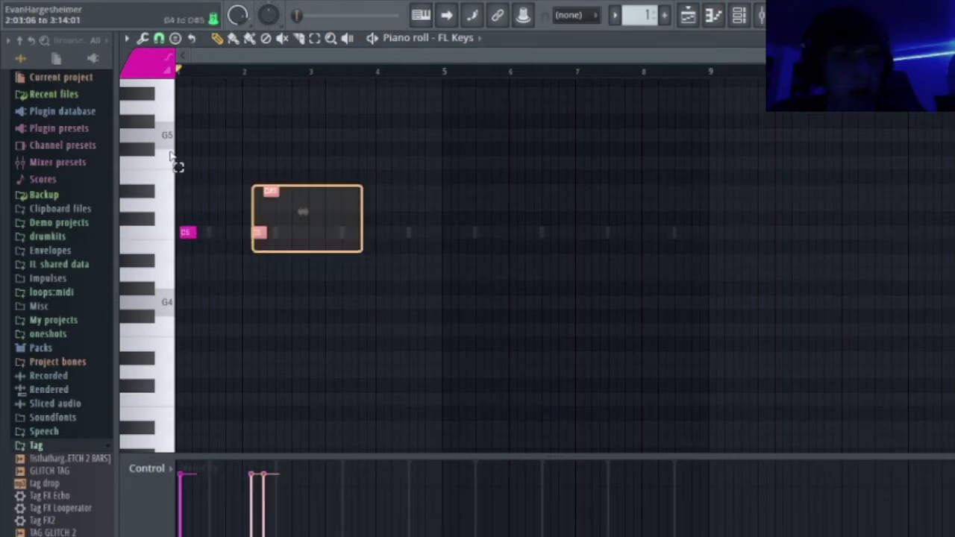
Step: Close the piano roll and channel rack, and return to the playlist's options
{"action": "key", "text": "F7"}
{"action": "left_click", "coordinate": [738, 15]}
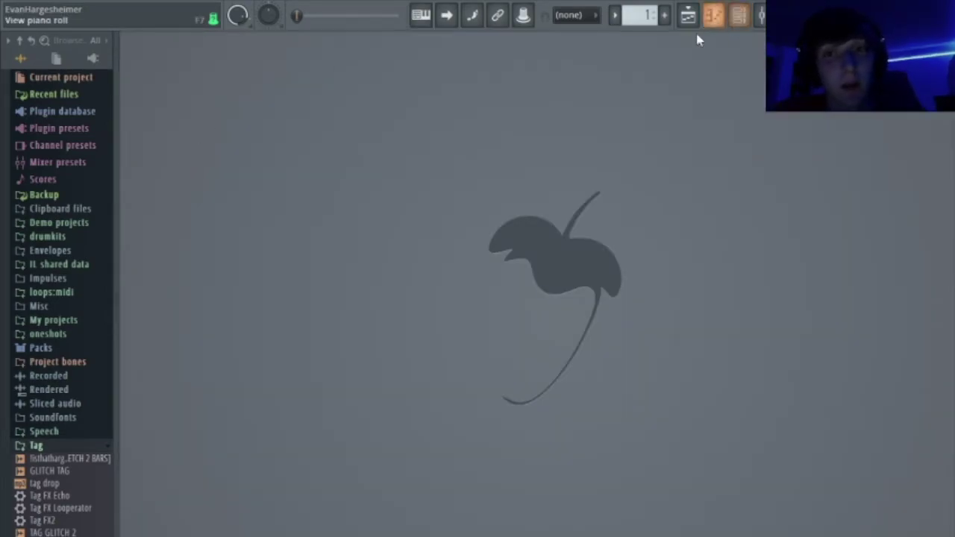
{"action": "left_click", "coordinate": [688, 15]}
{"action": "left_click", "coordinate": [129, 39]}
{"action": "mouse_move", "coordinate": [147, 89]}
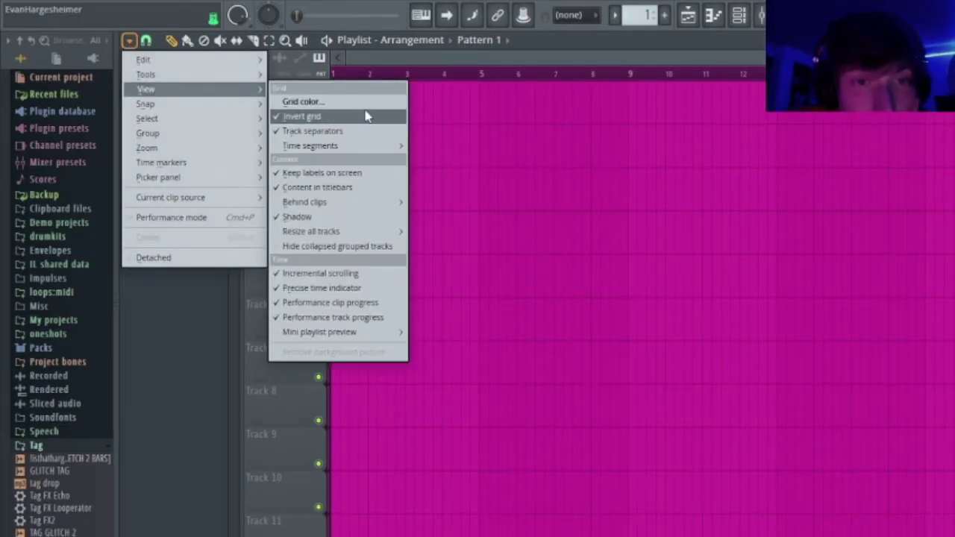
Step: Set the playlist grid colour to Deep pink #DD00A0 on the colour wheel
{"action": "left_click", "coordinate": [370, 103]}
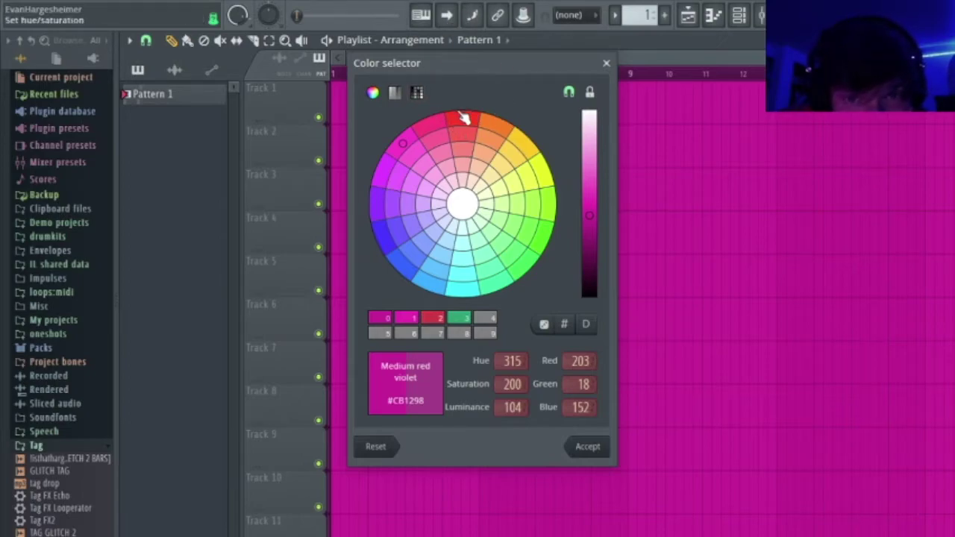
{"action": "left_click_drag", "start_coordinate": [469, 125], "coordinate": [403, 141]}
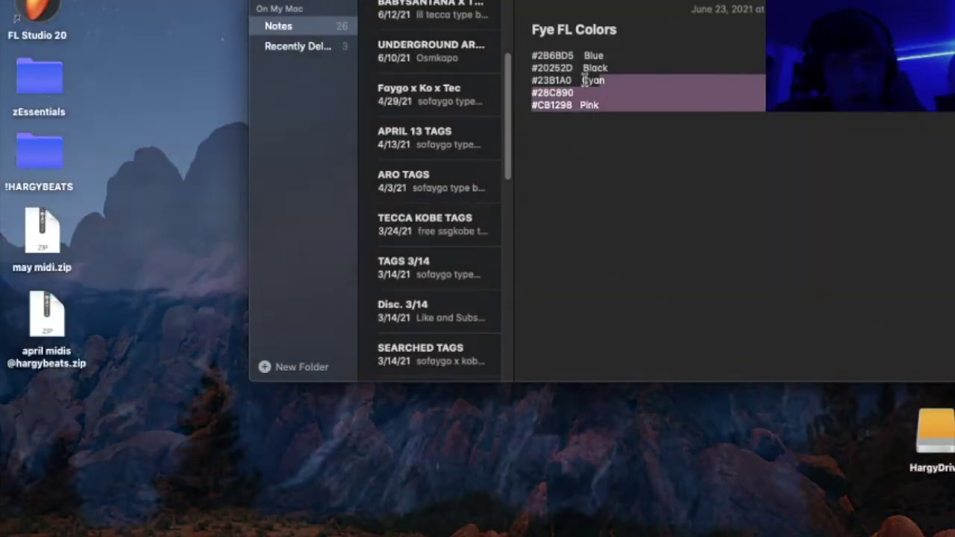
Step: Review the Cyan-to-Pink hex code lines in the Fye FL Colors note, then return to FL Studio
{"action": "left_click_drag", "start_coordinate": [659, 122], "coordinate": [642, 45]}
{"action": "left_click", "coordinate": [640, 127]}
{"action": "mouse_move", "coordinate": [716, 123]}
{"action": "left_mouse_down"}
{"action": "mouse_move", "coordinate": [475, 93]}
{"action": "mouse_move", "coordinate": [508, 56]}
{"action": "left_mouse_up"}
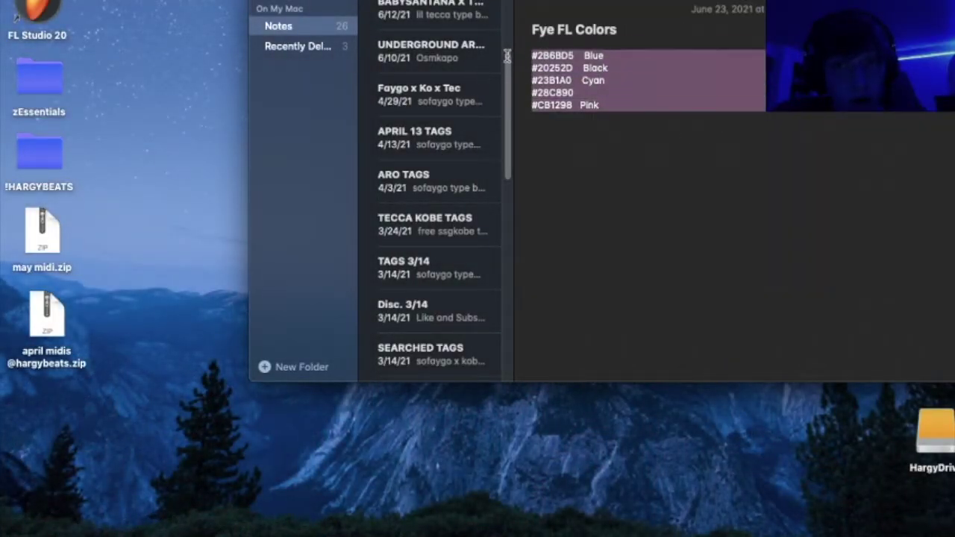
{"action": "left_click", "coordinate": [667, 94]}
{"action": "left_click_drag", "start_coordinate": [639, 111], "coordinate": [535, 68]}
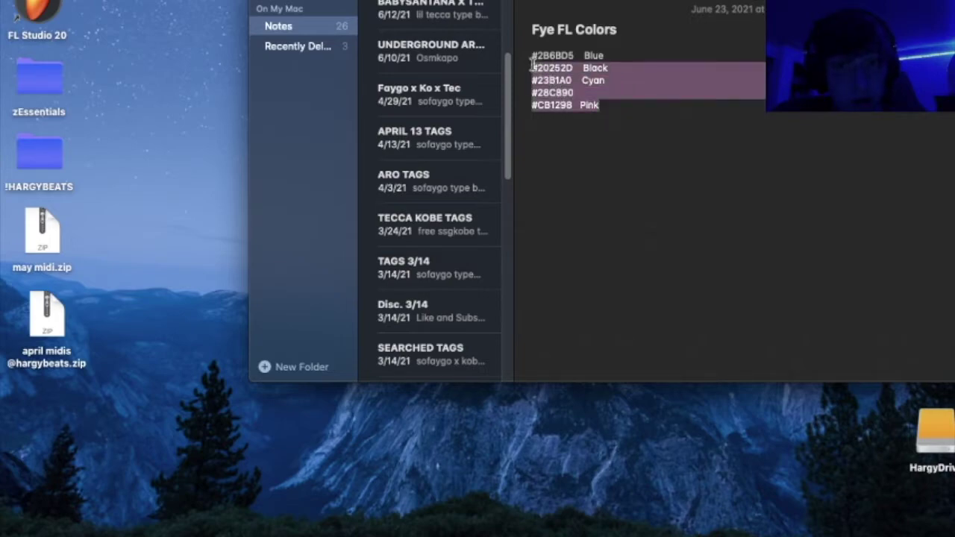
{"action": "left_click", "coordinate": [784, 203]}
{"action": "left_click_drag", "start_coordinate": [650, 125], "coordinate": [642, 59]}
{"action": "left_click", "coordinate": [708, 152]}
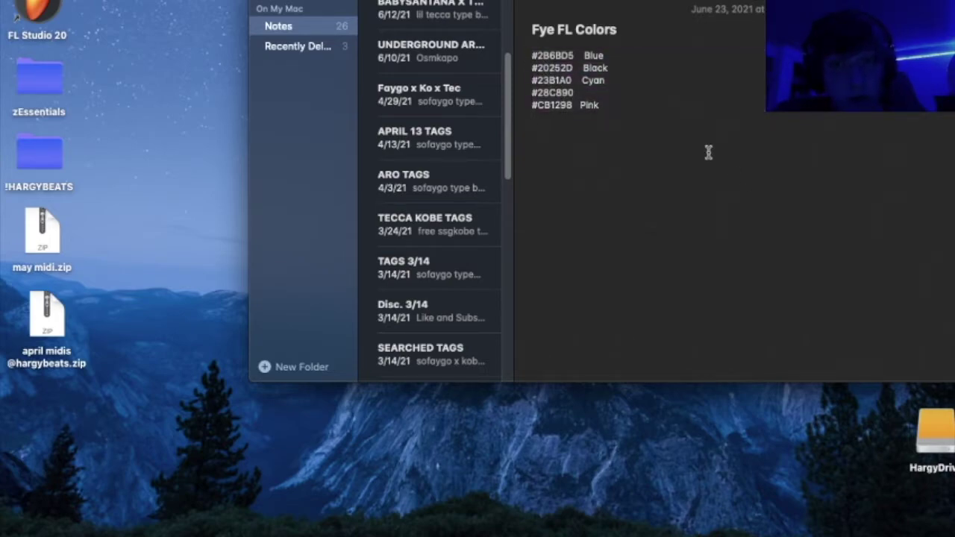
{"action": "key", "text": "ctrl+Left"}
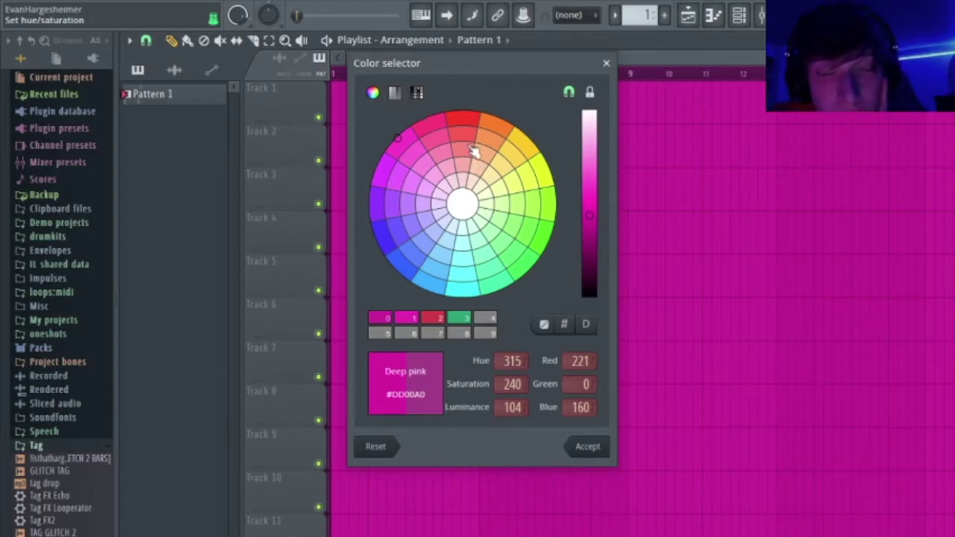
{"action": "left_click", "coordinate": [568, 323]}
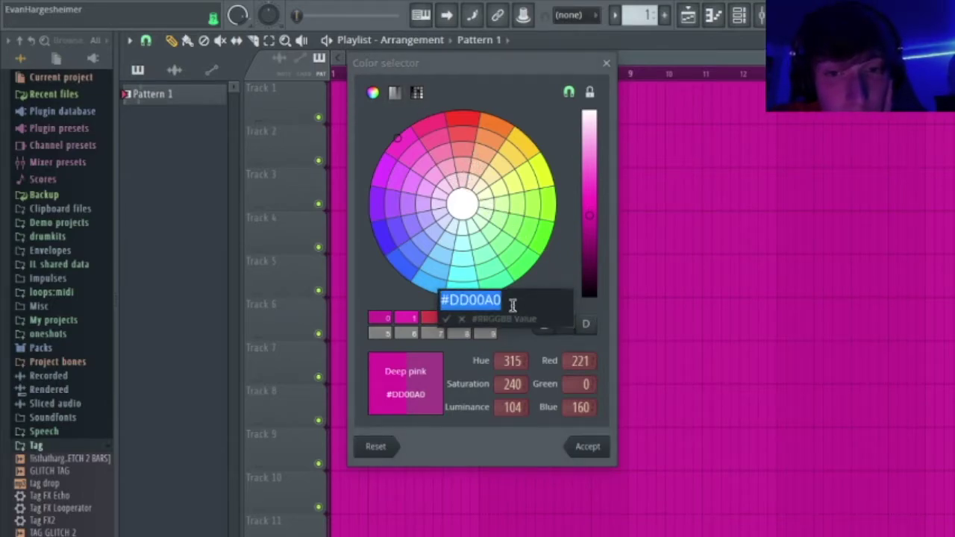
{"action": "left_click", "coordinate": [462, 320]}
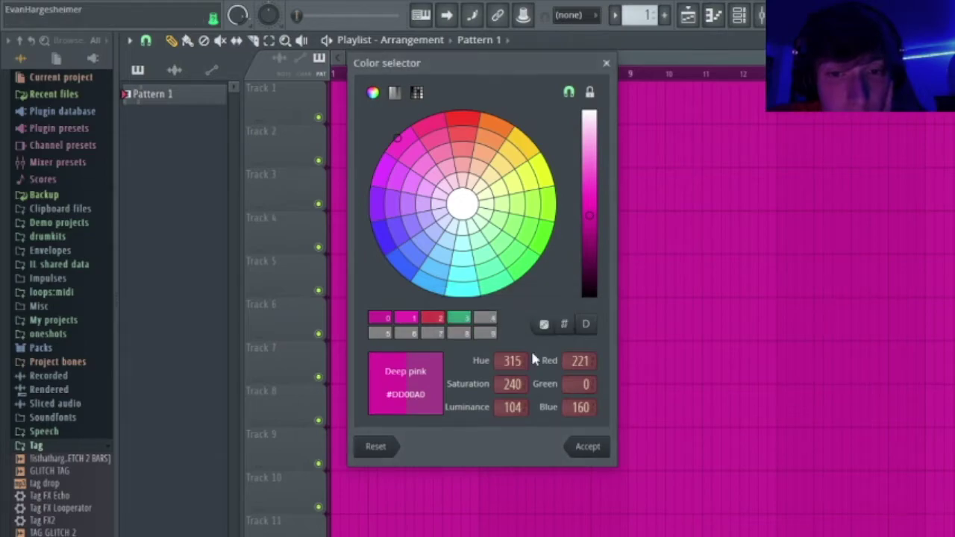
{"action": "left_click", "coordinate": [606, 62]}
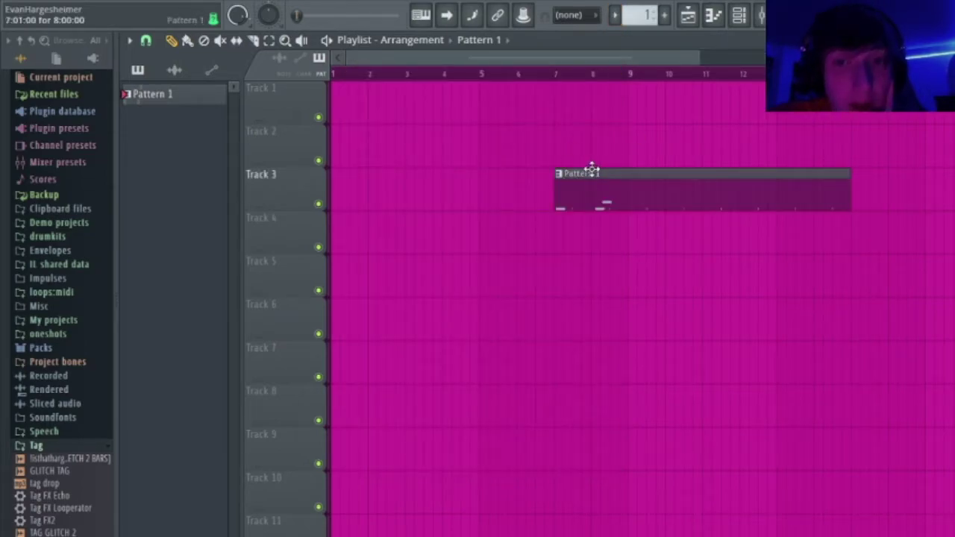
{"action": "left_click_drag", "start_coordinate": [608, 206], "coordinate": [410, 175]}
{"action": "right_click", "coordinate": [418, 183]}
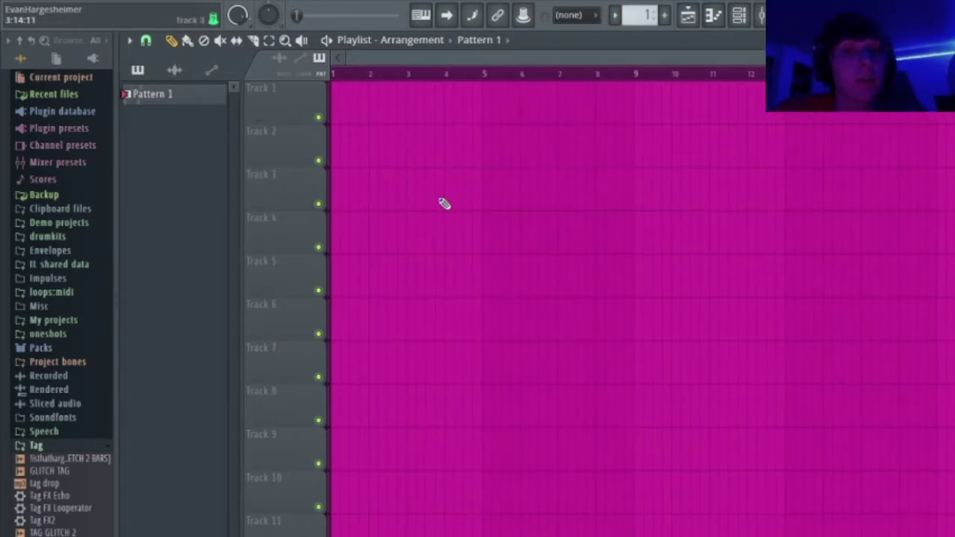
{"action": "left_click_drag", "start_coordinate": [556, 191], "coordinate": [580, 175]}
{"action": "right_click", "coordinate": [580, 172]}
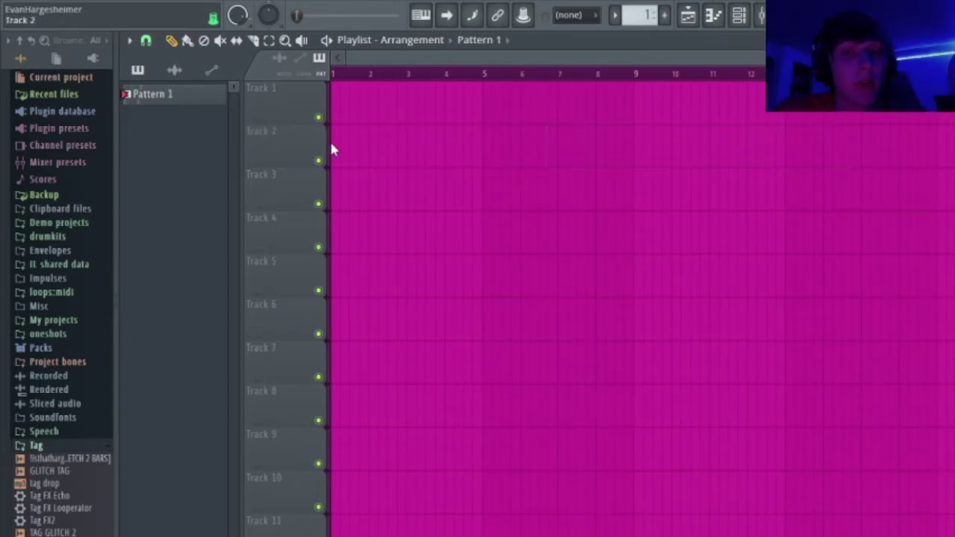
{"action": "left_click_drag", "start_coordinate": [505, 84], "coordinate": [500, 150]}
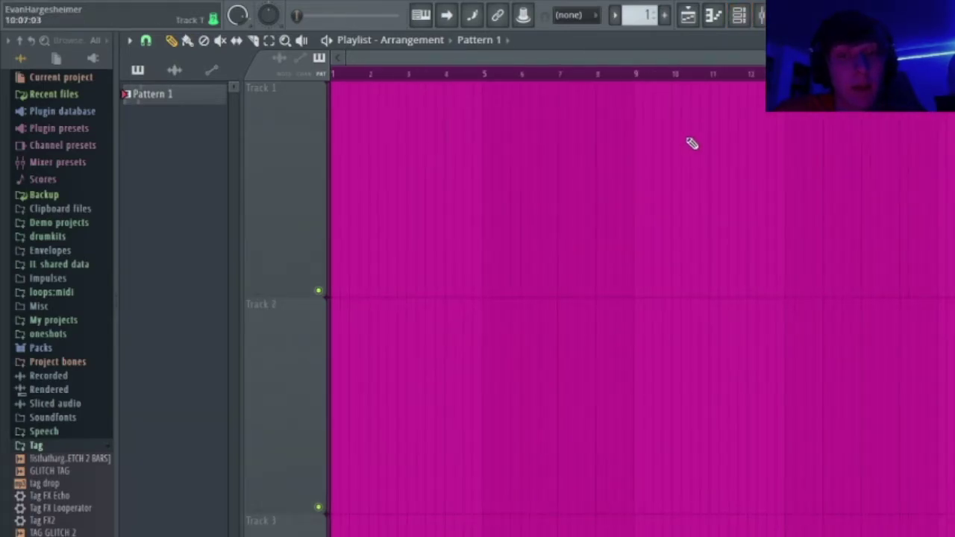
{"action": "scroll", "coordinate": [682, 153], "scroll_direction": "down", "scroll_amount": 2}
{"action": "scroll", "coordinate": [683, 153], "scroll_direction": "down", "scroll_amount": 2}
{"action": "scroll", "coordinate": [682, 153], "scroll_direction": "down", "scroll_amount": 2}
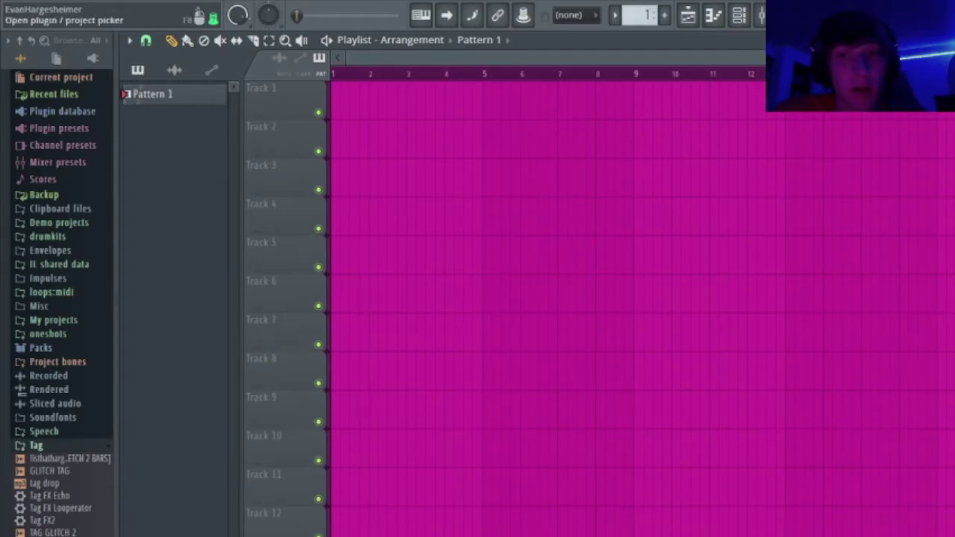
{"action": "left_click", "coordinate": [713, 17]}
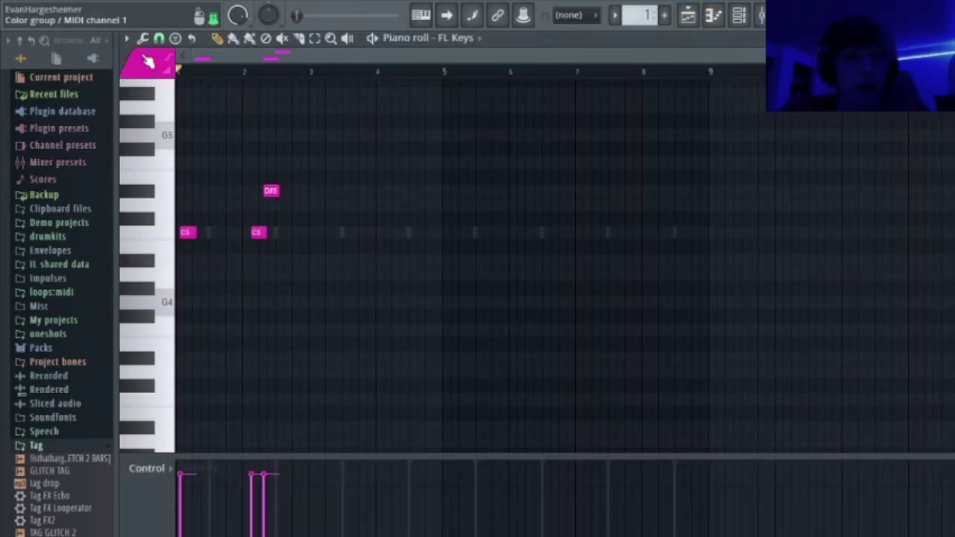
Step: Give the FL Keys notes deep pink #EA15AF colour, then delete all three notes
{"action": "left_click", "coordinate": [145, 65]}
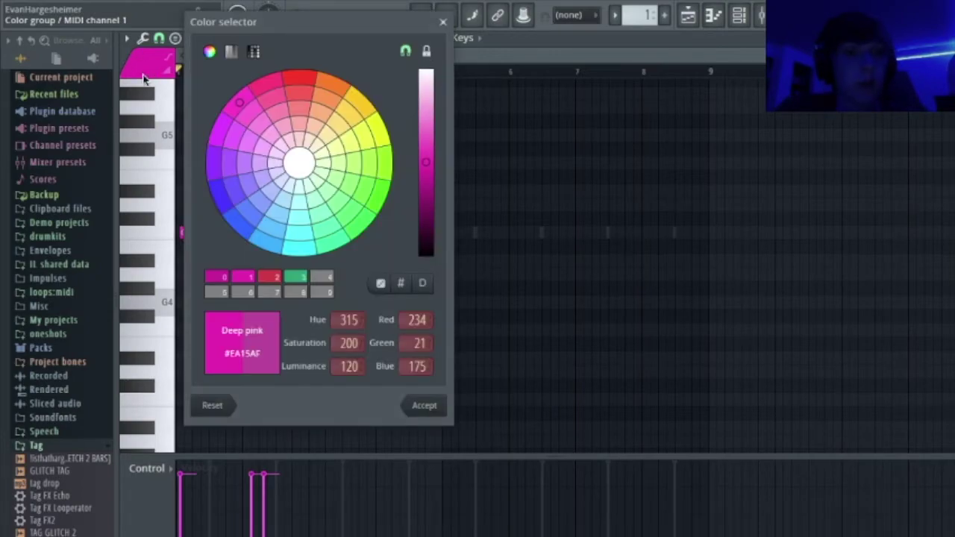
{"action": "left_click", "coordinate": [403, 289]}
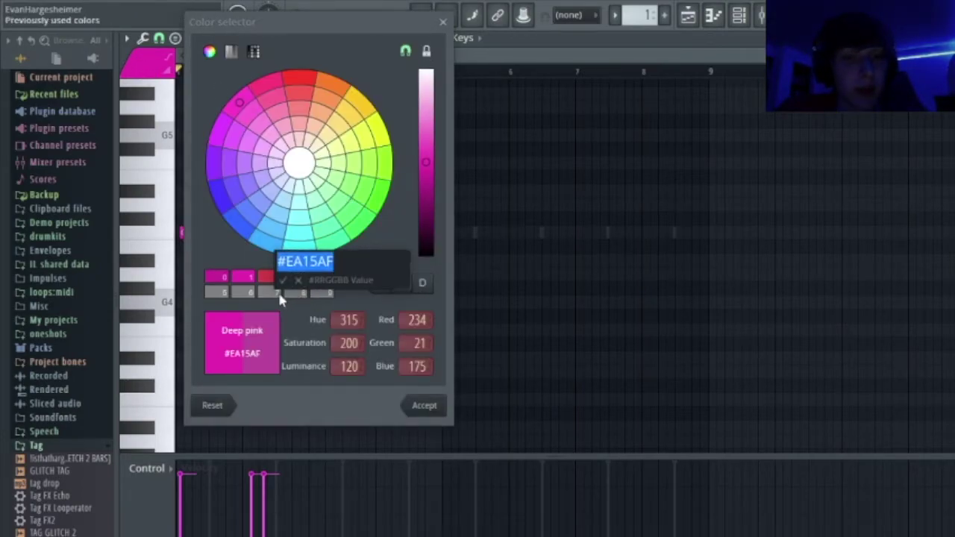
{"action": "left_click", "coordinate": [285, 281]}
{"action": "left_click", "coordinate": [424, 405]}
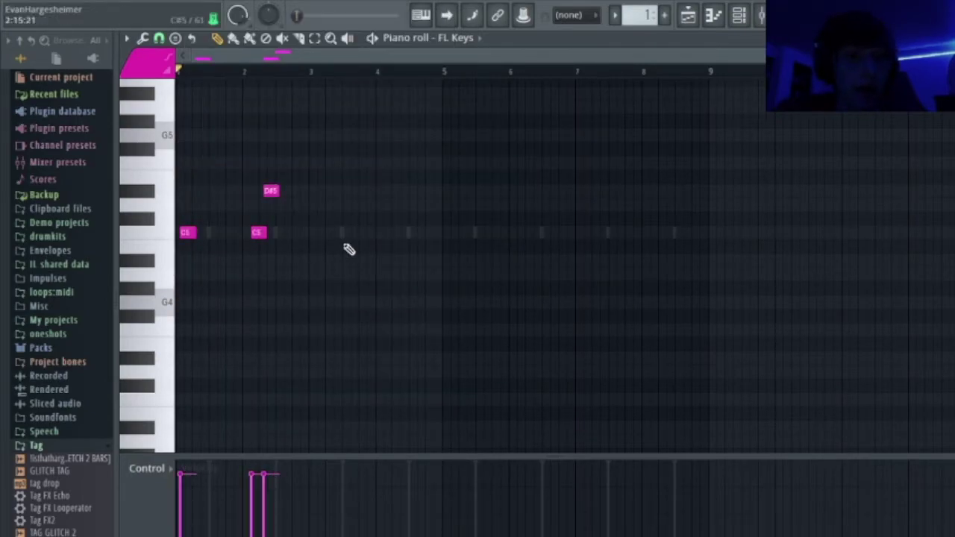
{"action": "left_click_drag", "start_coordinate": [362, 270], "coordinate": [180, 128]}
{"action": "key", "text": "Delete"}
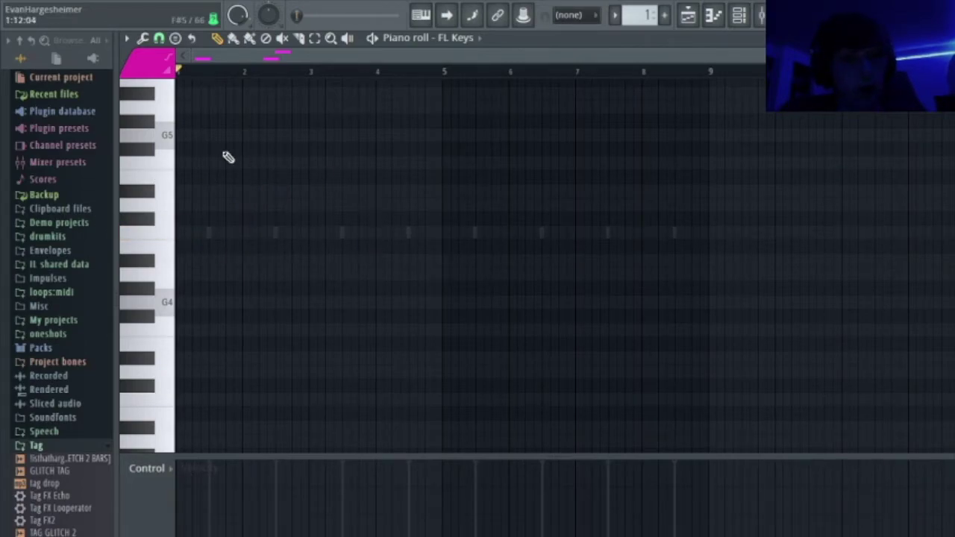
Step: Set the piano roll grid colour to dark slate gray #20252D
{"action": "left_click", "coordinate": [127, 37]}
{"action": "mouse_move", "coordinate": [143, 116]}
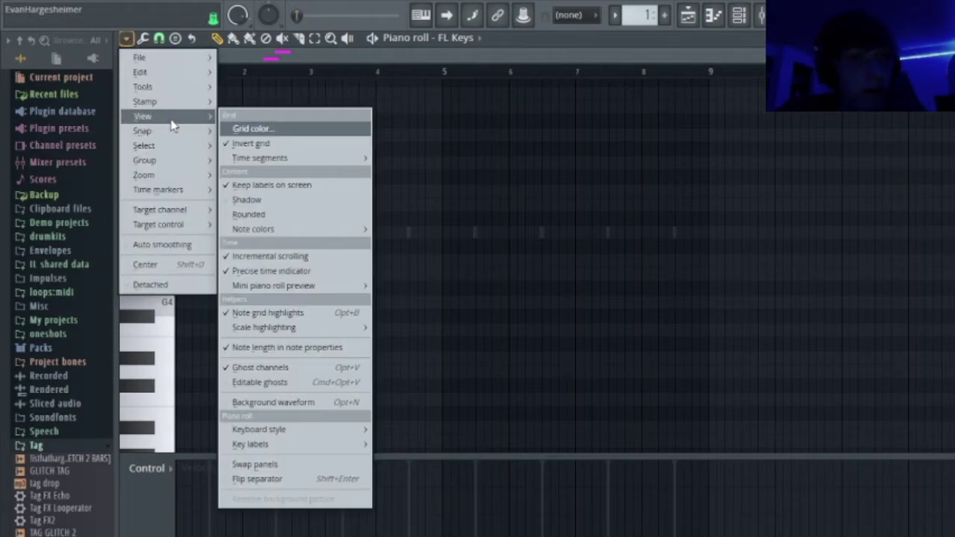
{"action": "left_click", "coordinate": [266, 128]}
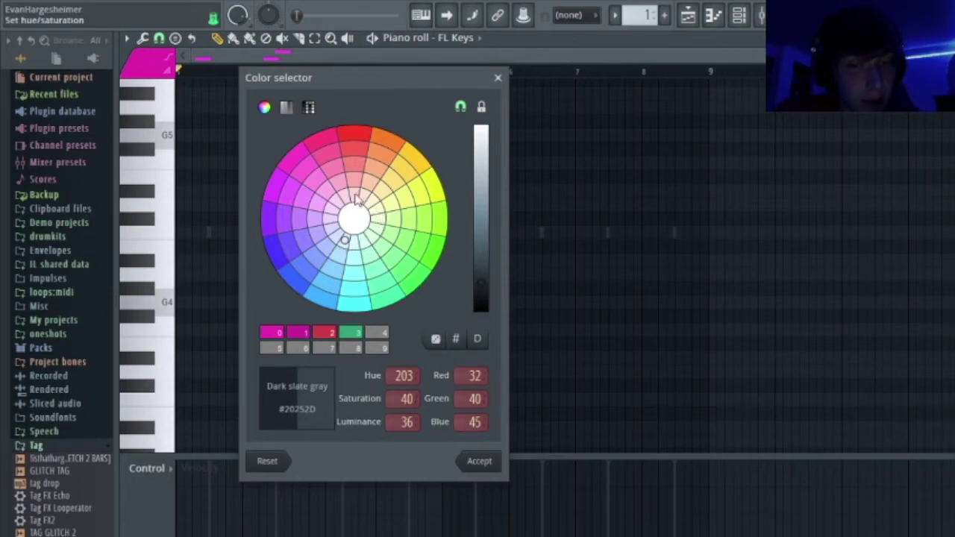
{"action": "left_click", "coordinate": [460, 107]}
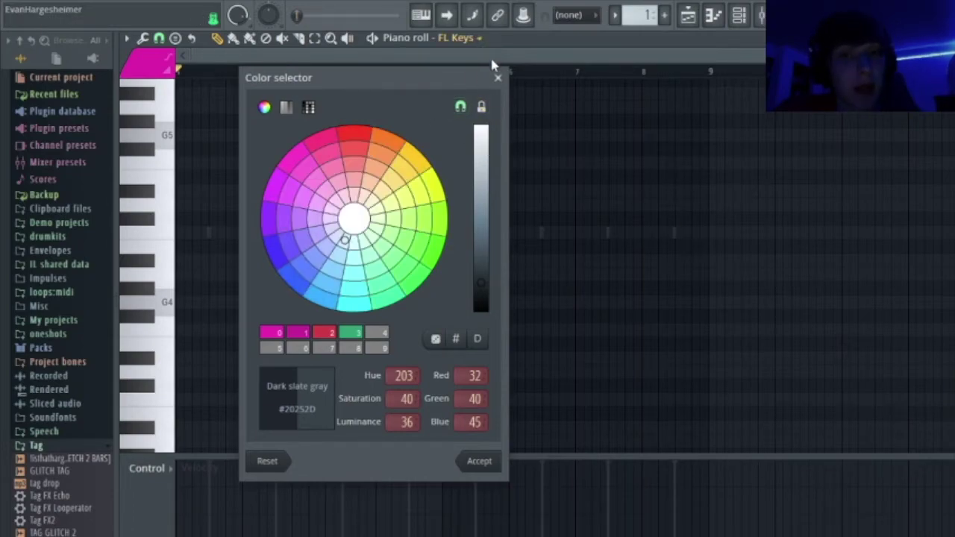
{"action": "left_click", "coordinate": [498, 77]}
Step: Check the #20252D code in the Fye FL Colors note, then bring Streamlabs OBS forward
{"action": "key", "text": "ctrl+Right"}
{"action": "left_click", "coordinate": [605, 82]}
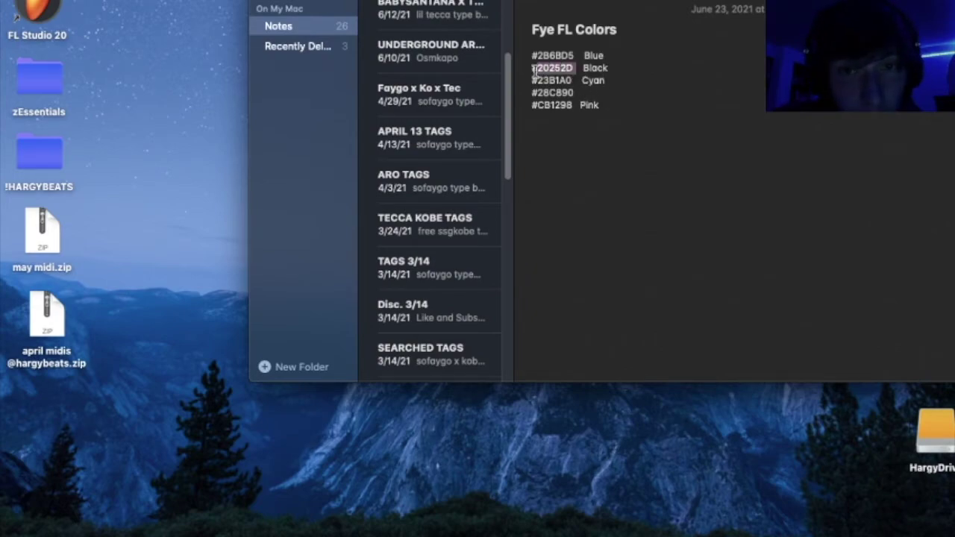
{"action": "left_click", "coordinate": [619, 71]}
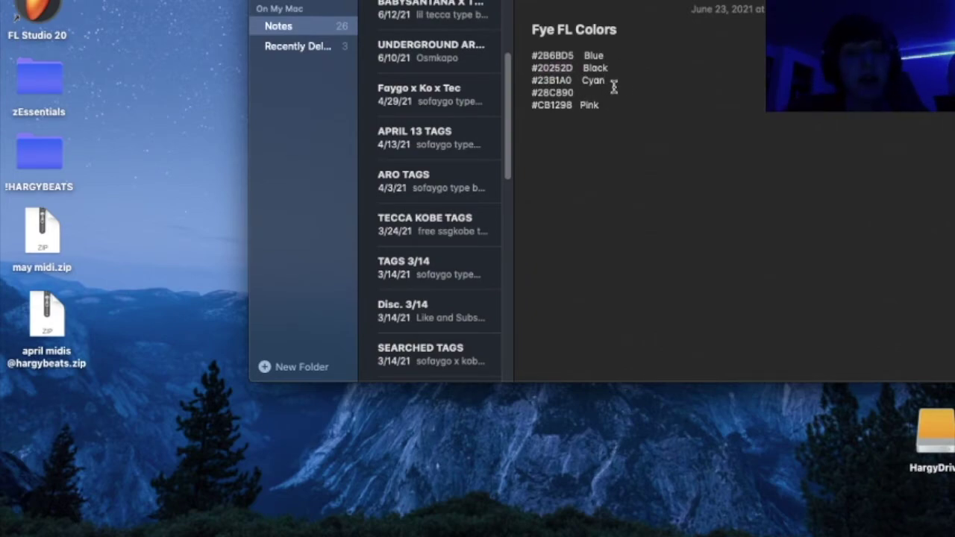
{"action": "key", "text": "ctrl+Left"}
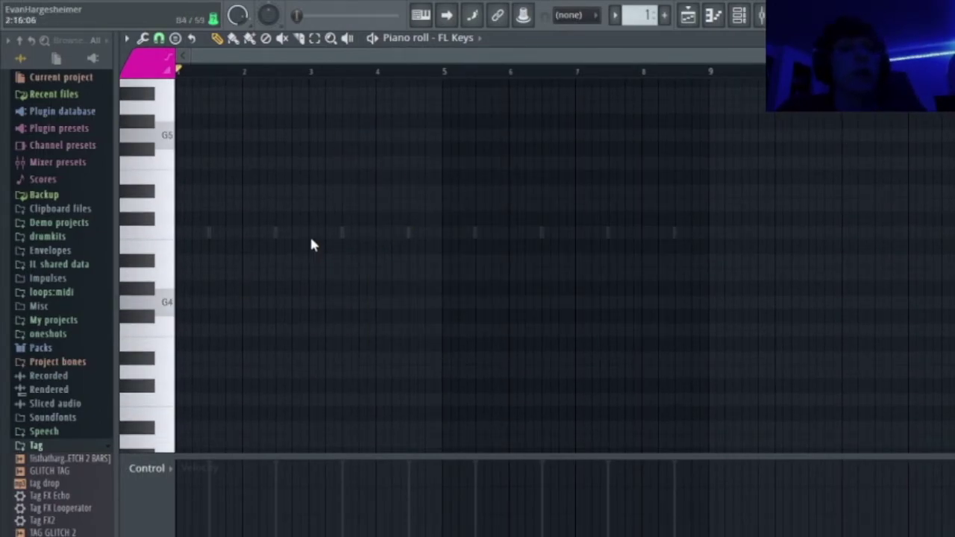
{"action": "left_click_drag", "start_coordinate": [311, 228], "coordinate": [522, 350]}
{"action": "left_click_drag", "start_coordinate": [746, 365], "coordinate": [300, 127]}
{"action": "scroll", "coordinate": [340, 172], "scroll_direction": "up", "scroll_amount": 3}
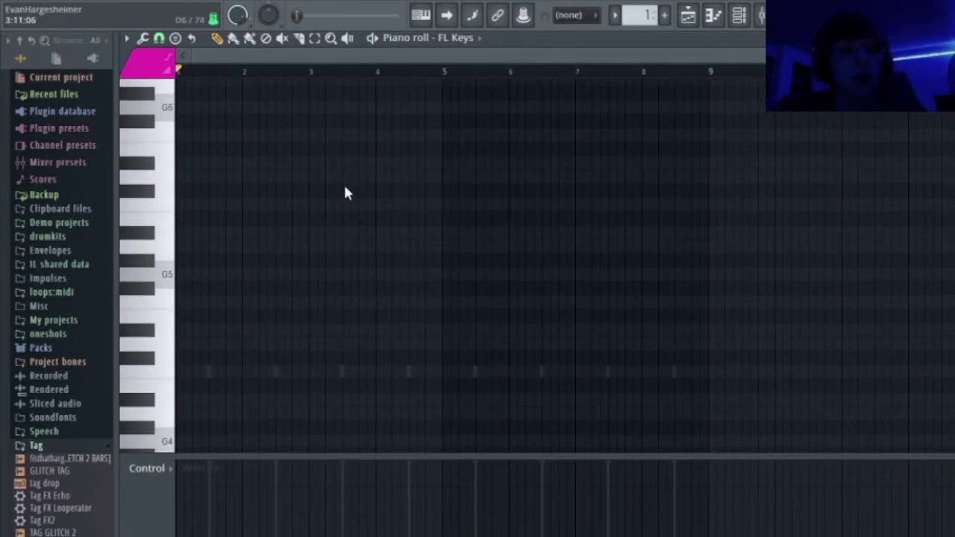
{"action": "left_click_drag", "start_coordinate": [707, 383], "coordinate": [97, 309]}
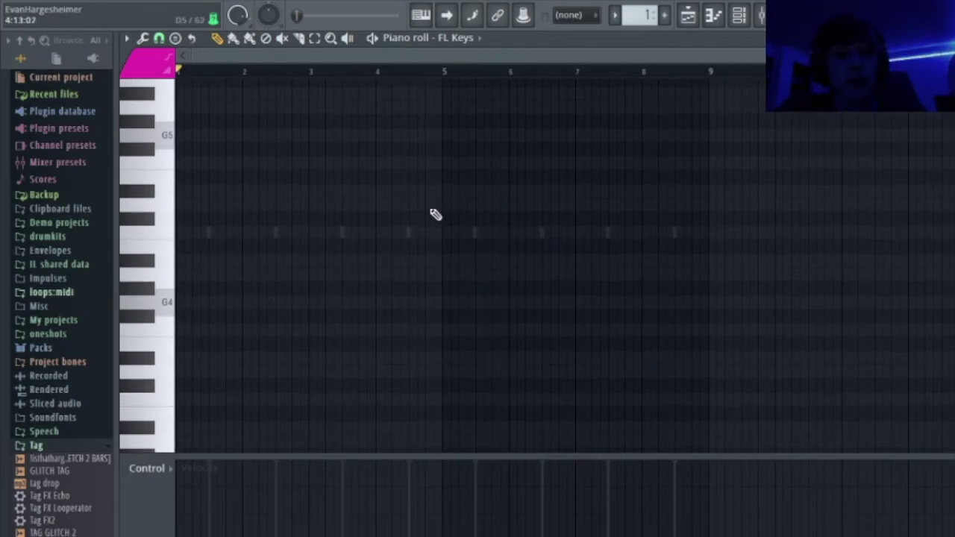
{"action": "key", "text": "ctrl+Right"}
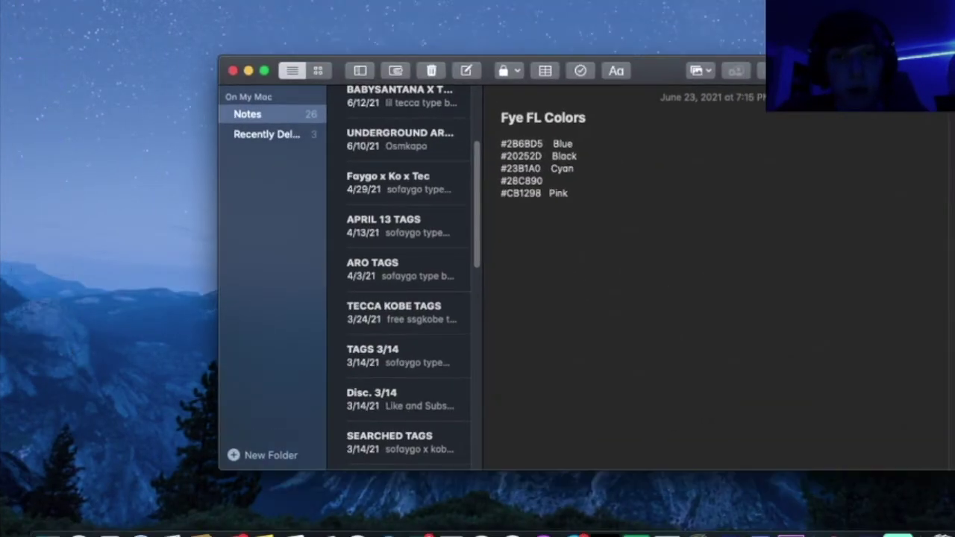
{"action": "key", "text": "ctrl+Up"}
{"action": "left_click", "coordinate": [556, 275]}
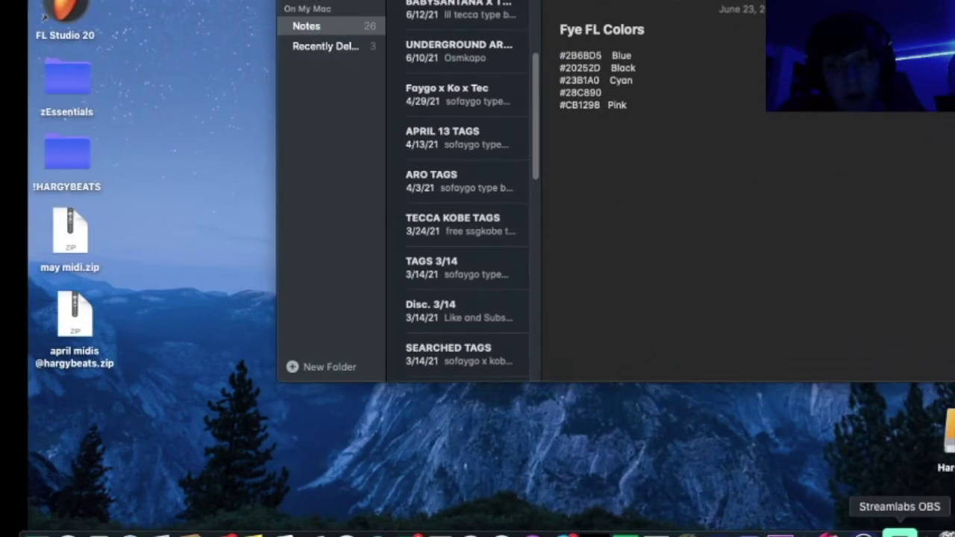
{"action": "left_click", "coordinate": [902, 533]}
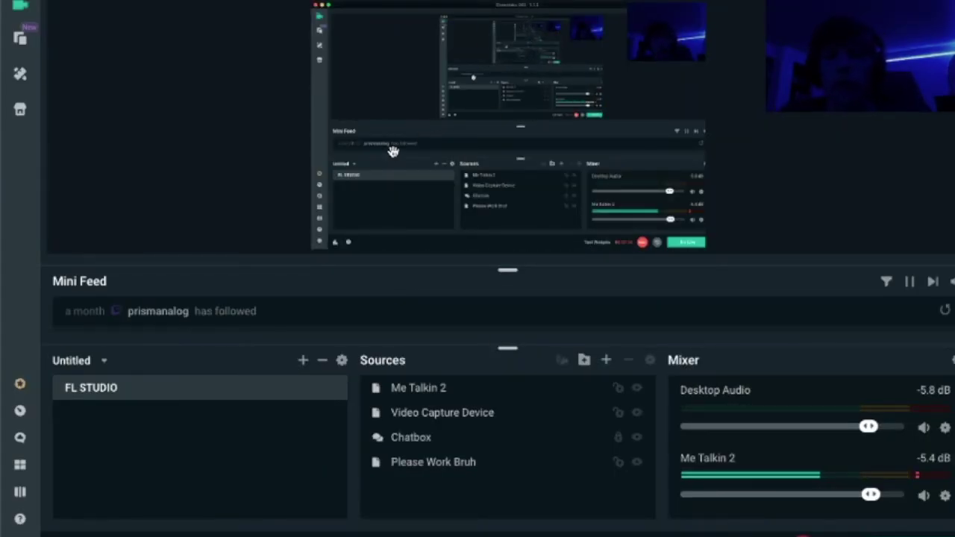